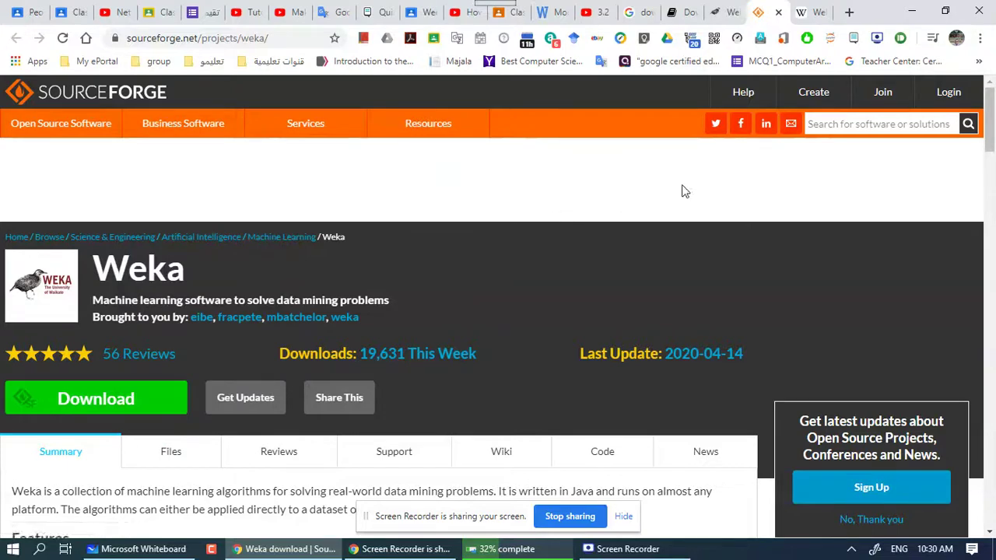
Examine the Weka download page on SourceForge and the Wikipedia article on Weka (machine learning)
scroll(993, 124, "down", 2)
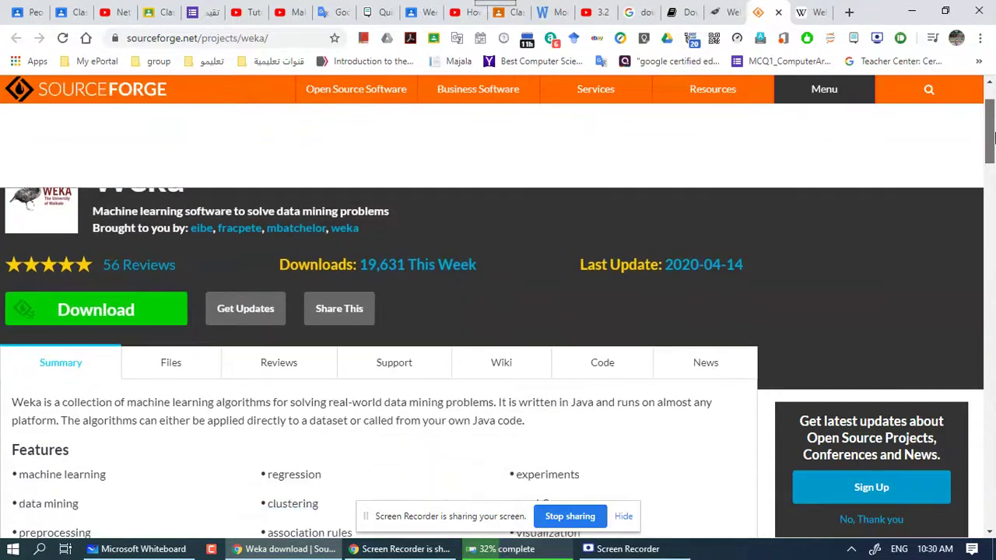
scroll(993, 124, "up", 2)
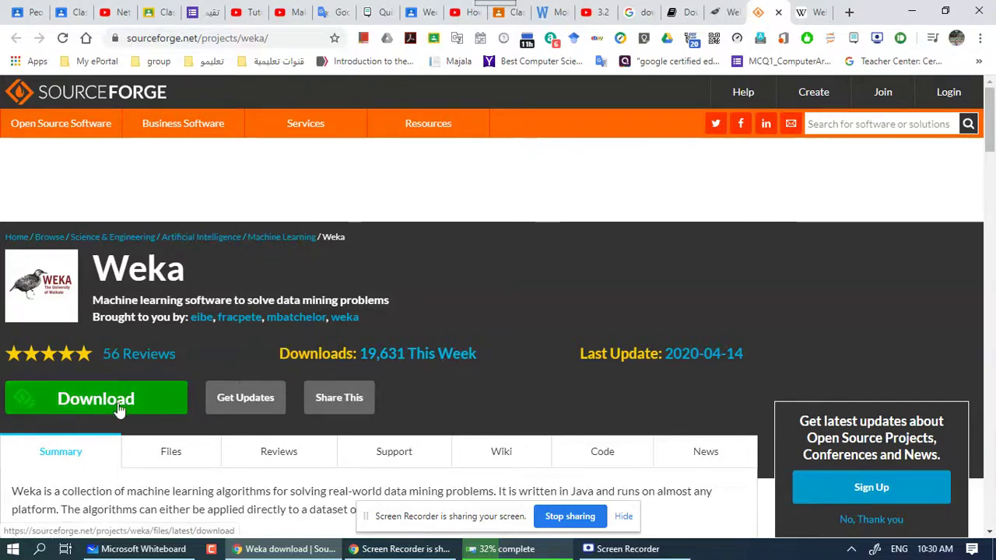
left_click(813, 11)
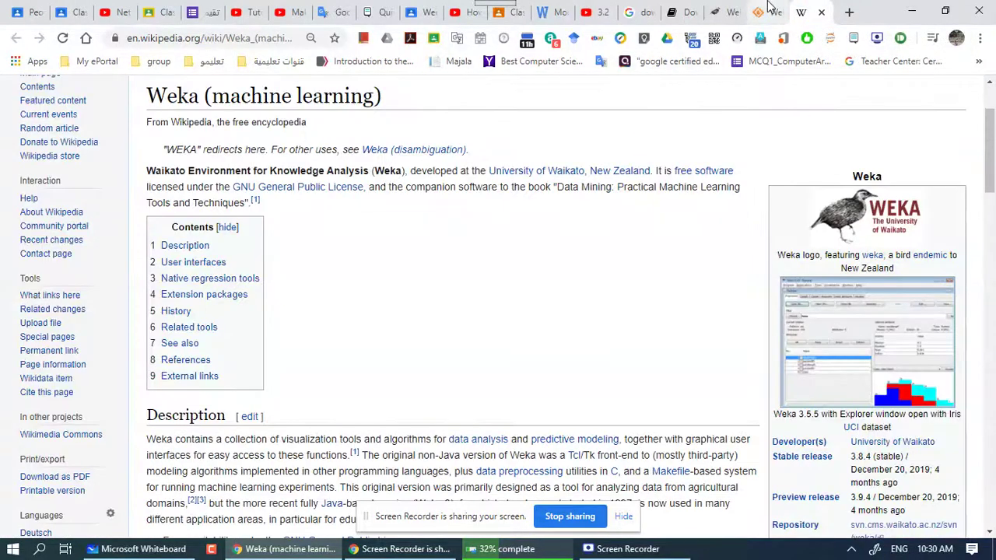
left_click(766, 12)
left_click(817, 12)
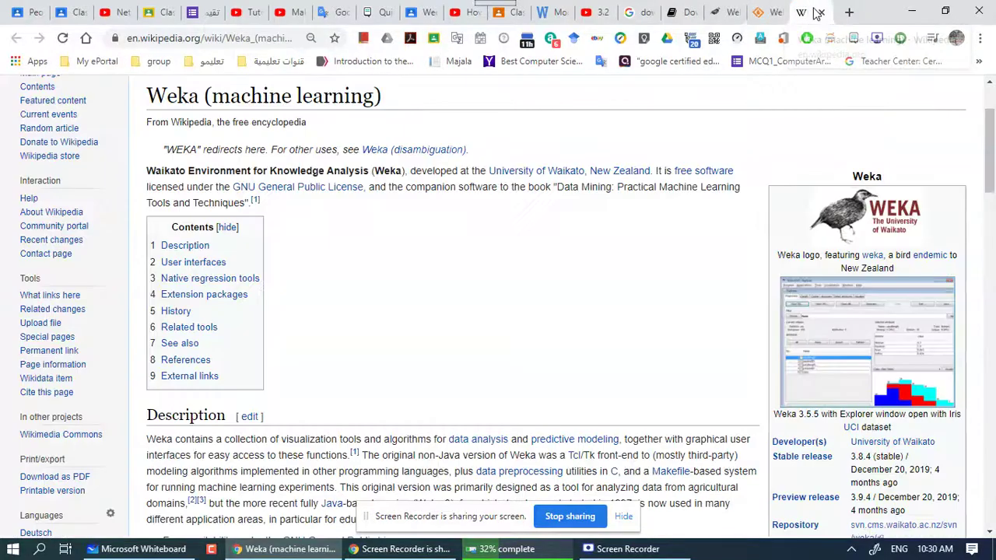
left_click_drag(992, 172, 990, 78)
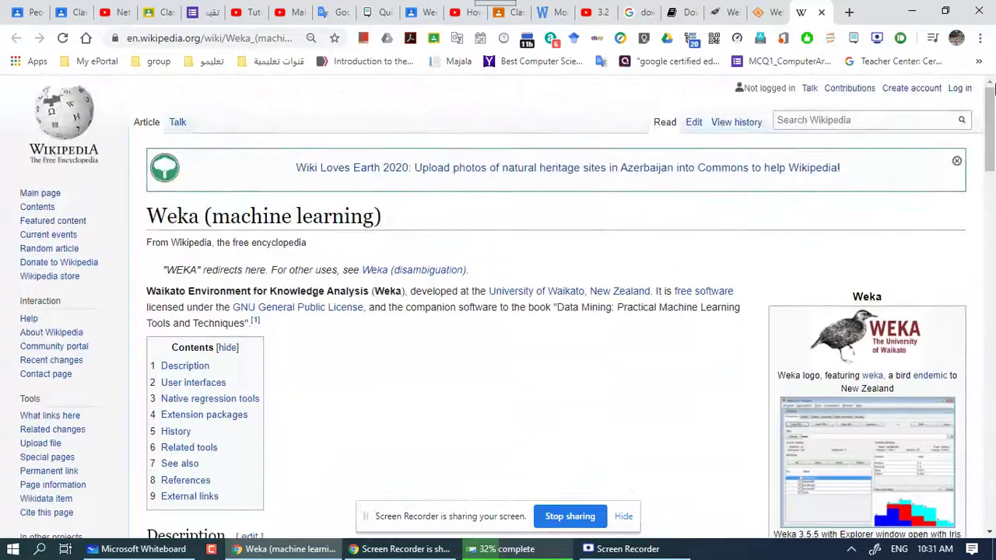
left_click(765, 11)
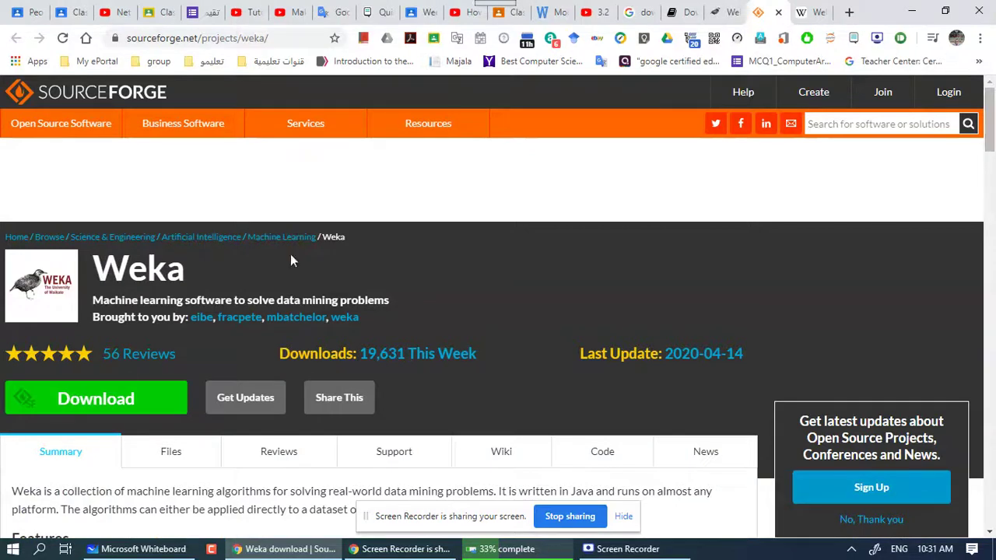
Run weka-3-9-4-azul-zulu-windows.exe from the desktop and proceed through the setup wizard to the component selection
left_click(920, 6)
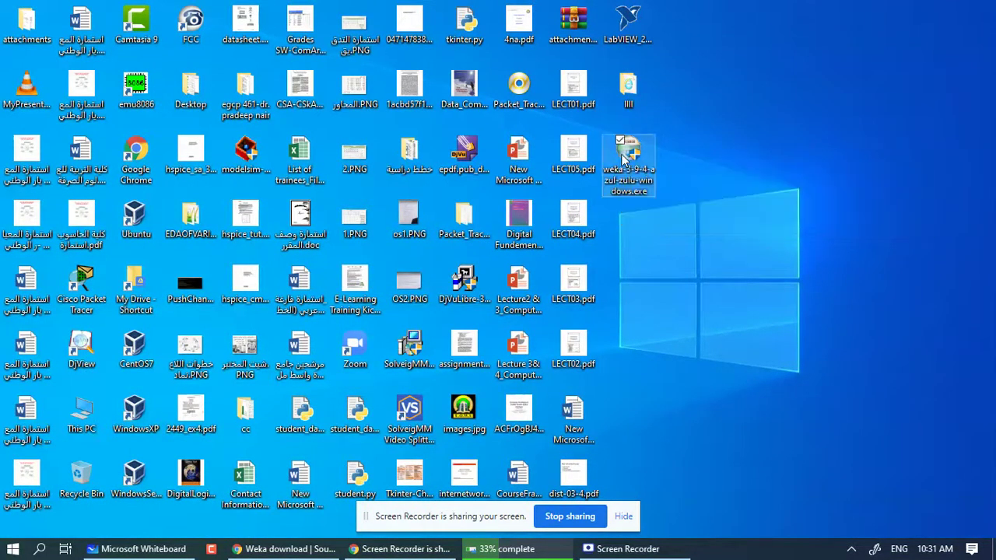
left_click(621, 154)
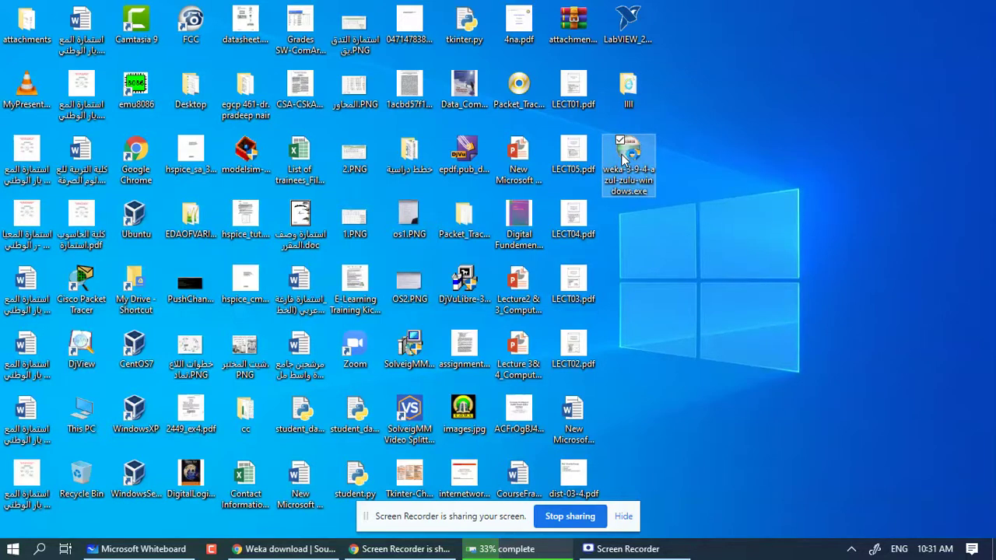
double_click(621, 155)
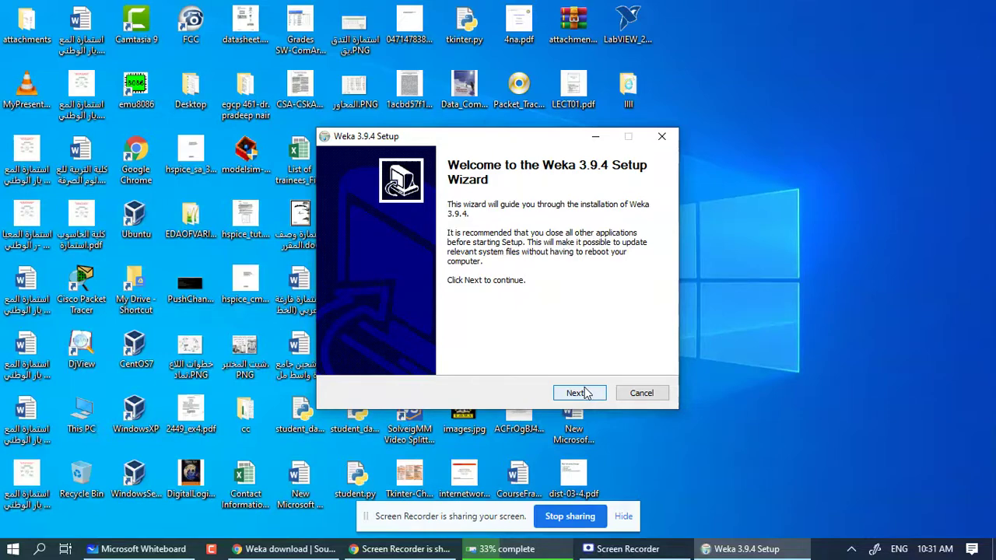
left_click(580, 393)
left_click(587, 394)
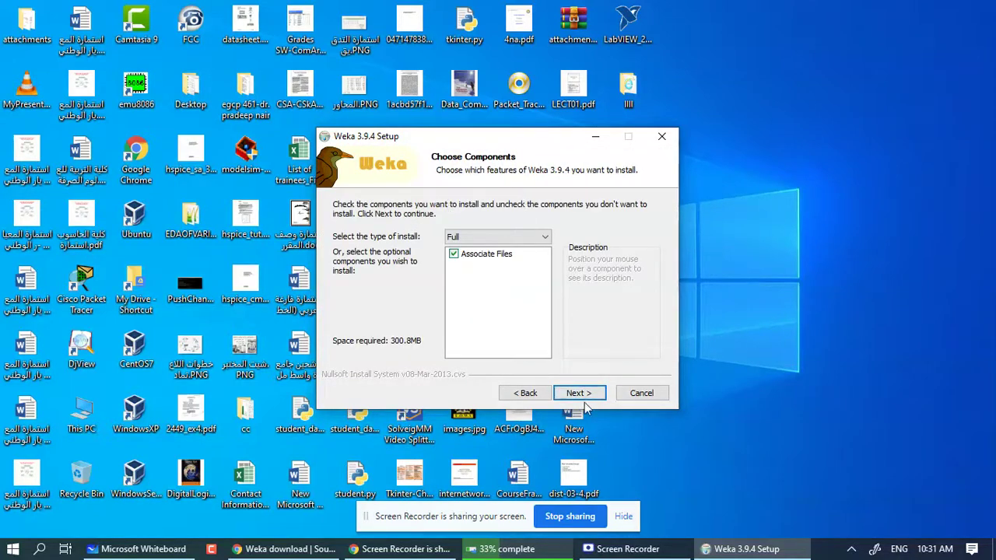
Choose the Full install type and accept C:\Program Files\Weka-3-9-4 as the destination folder
left_click(542, 239)
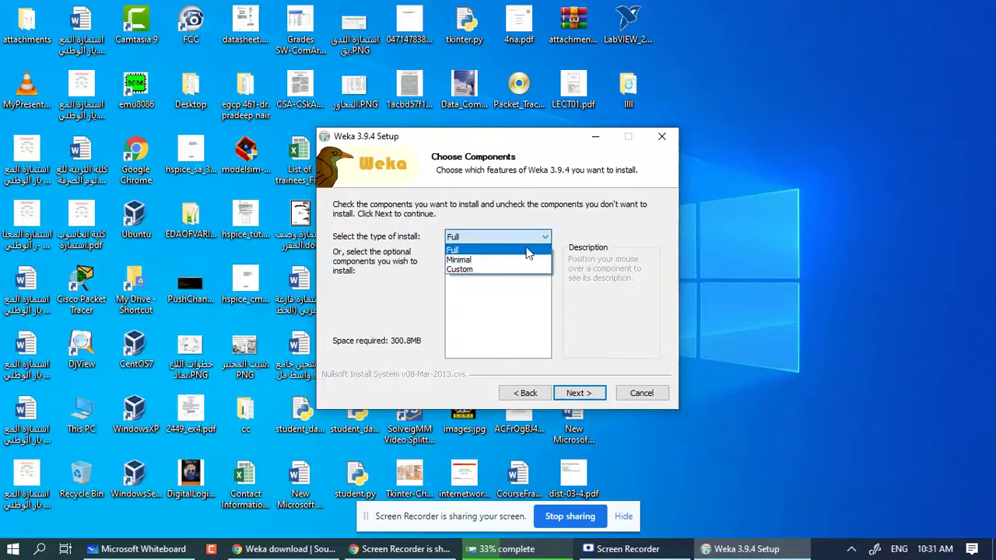
left_click(535, 250)
left_click(577, 392)
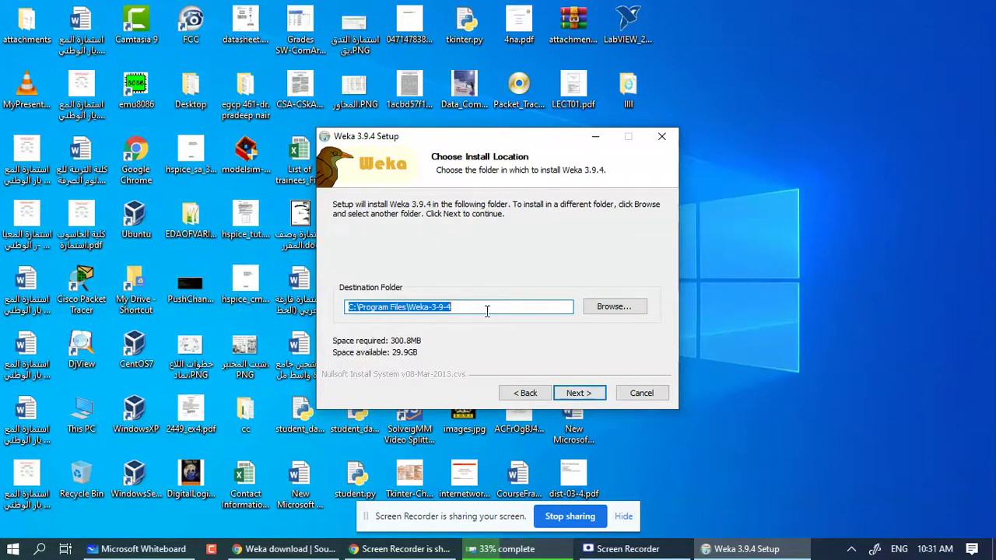
left_click(580, 393)
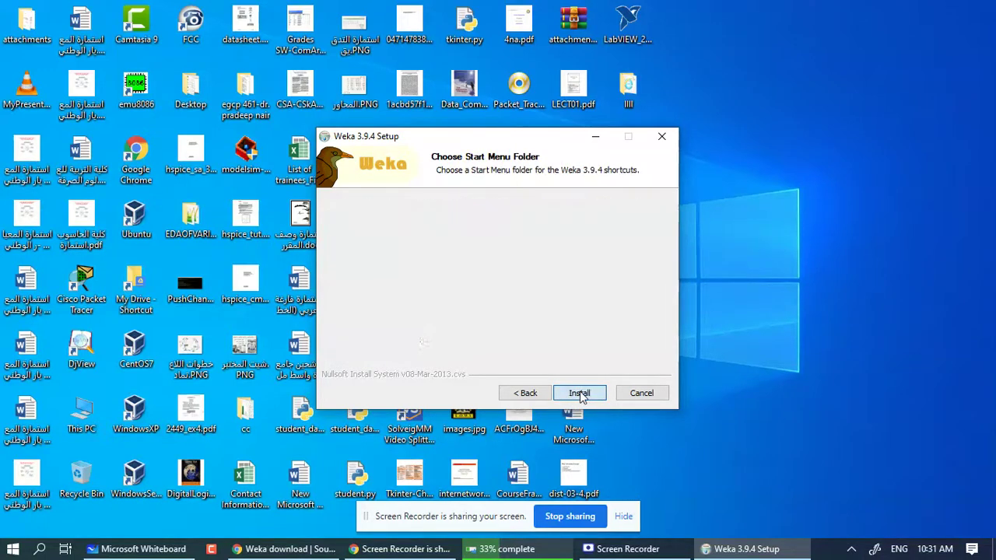
left_click(525, 393)
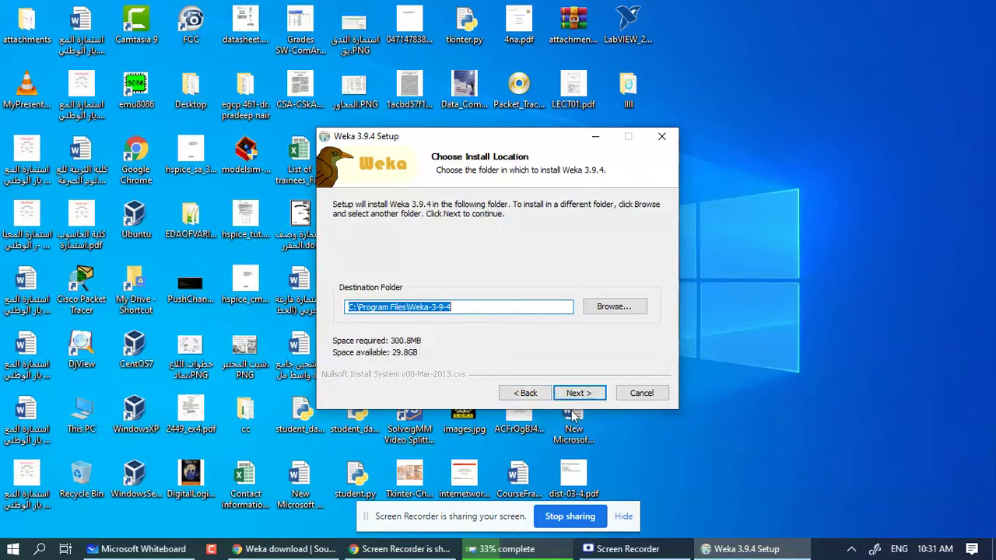
left_click_drag(579, 393, 416, 343)
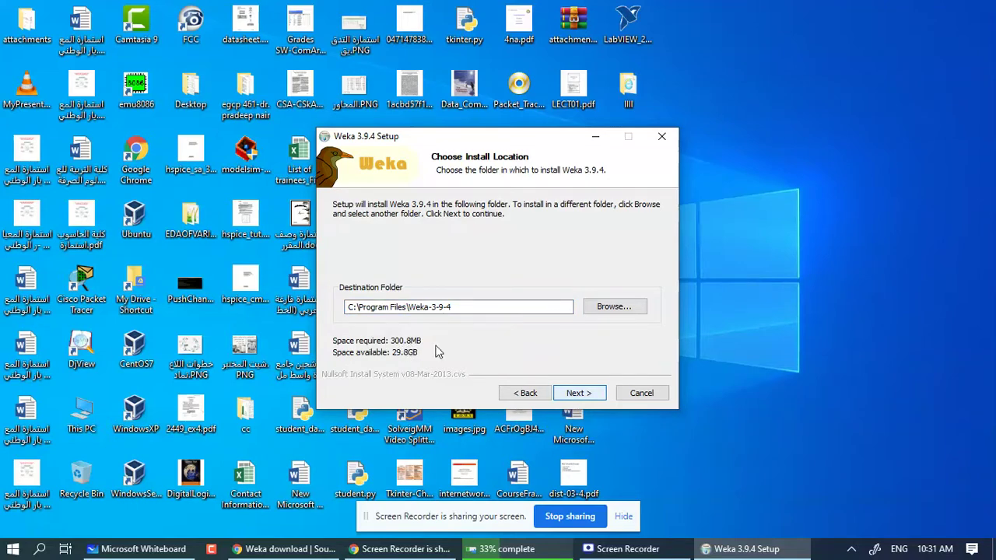
left_click(583, 398)
left_click(583, 399)
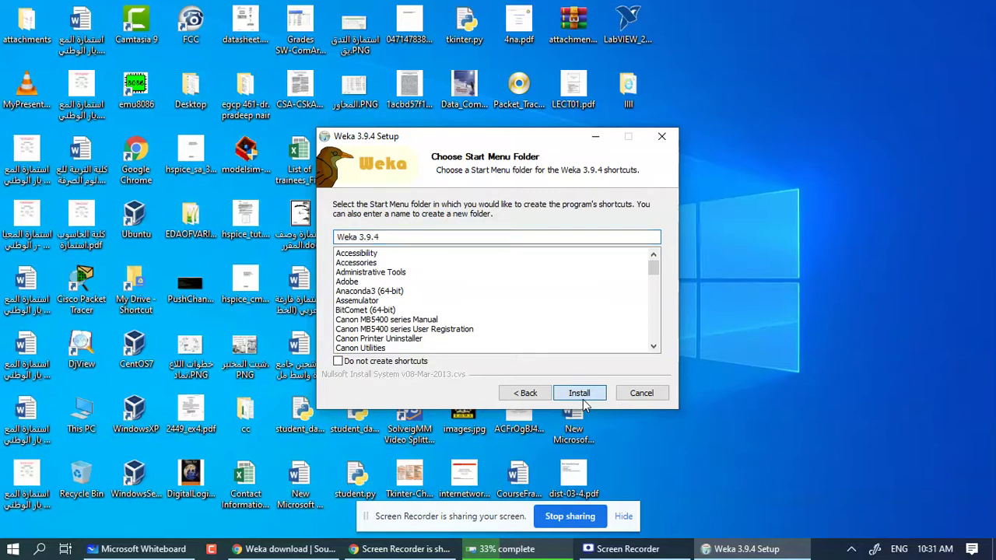
Install Weka 3.9.4 with the option not to create shortcuts, and finish the setup wizard
left_click(339, 362)
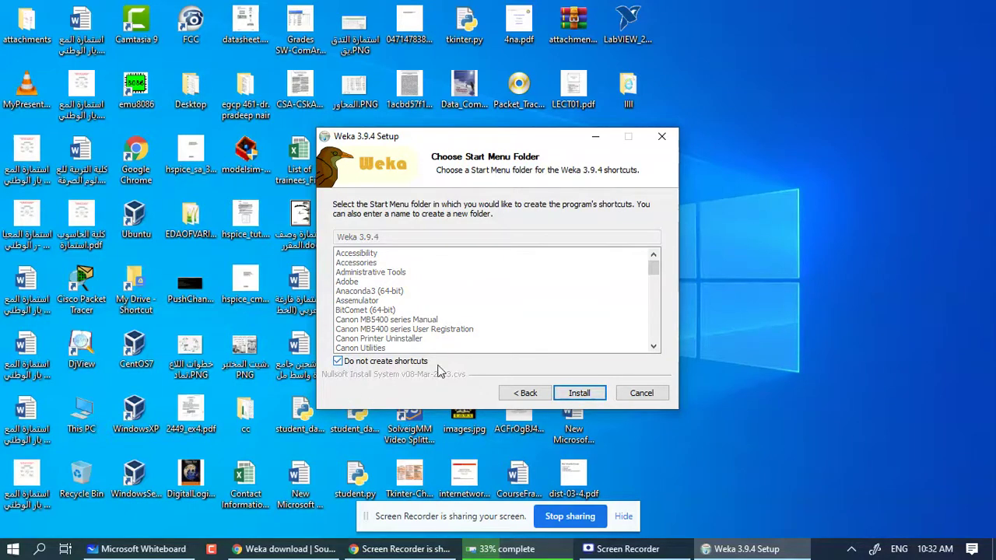
left_click(579, 395)
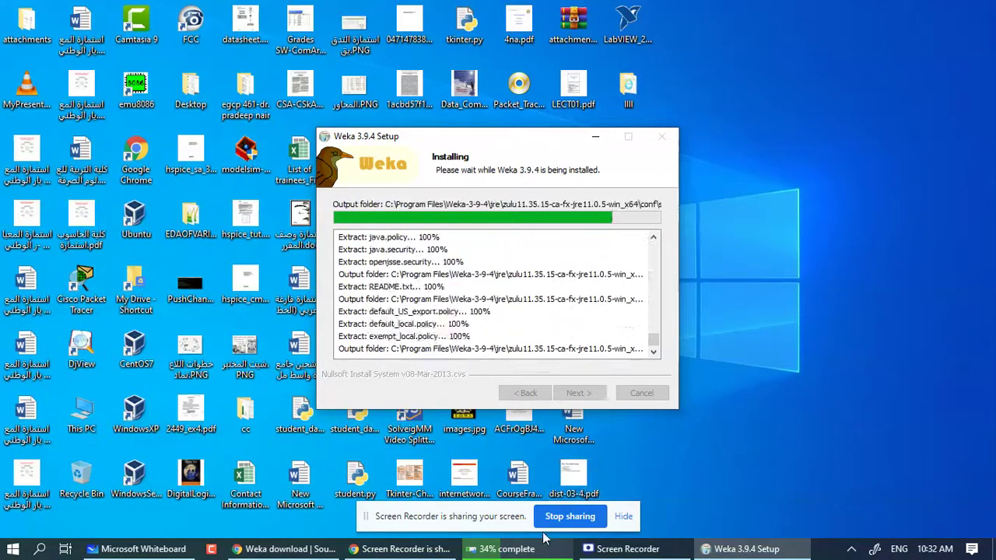
left_click(477, 521)
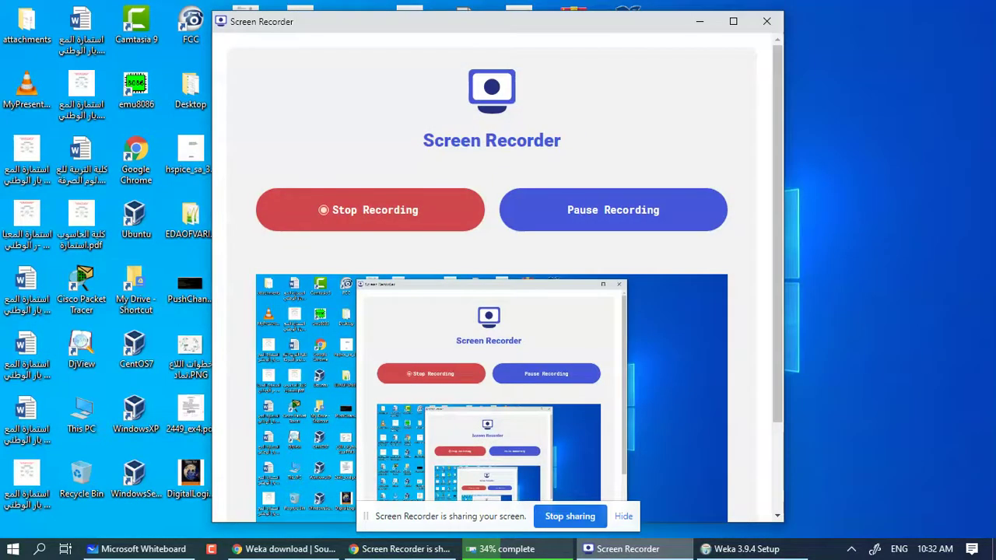
left_click(700, 21)
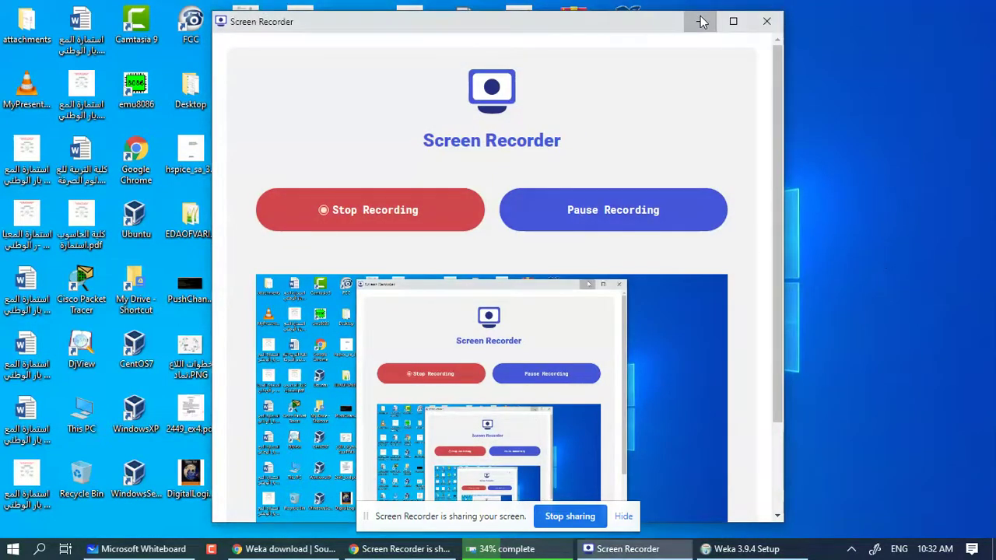
left_click(588, 400)
left_click(588, 400)
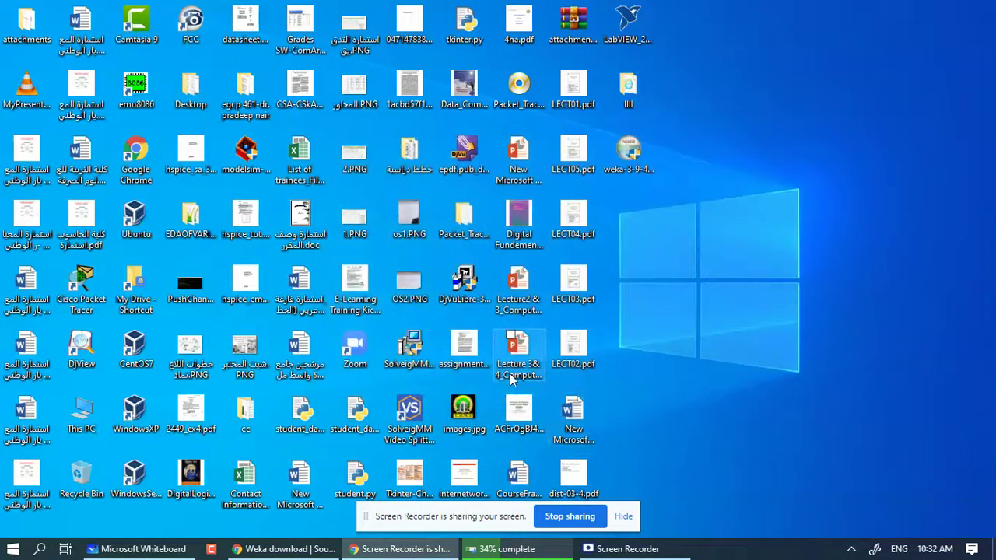
Search Windows for the installed Weka program with "wek", and close the search without launching anything
left_click(38, 549)
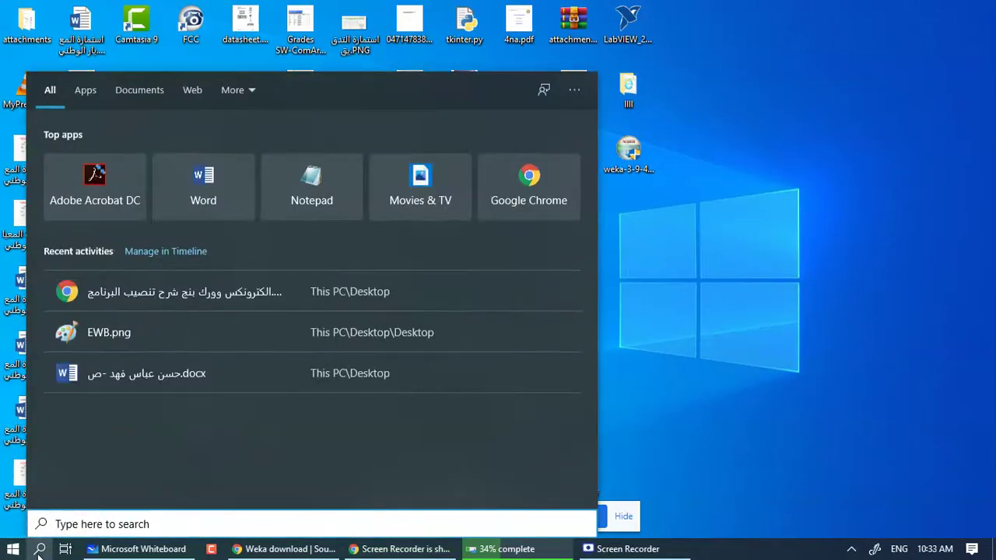
type("we")
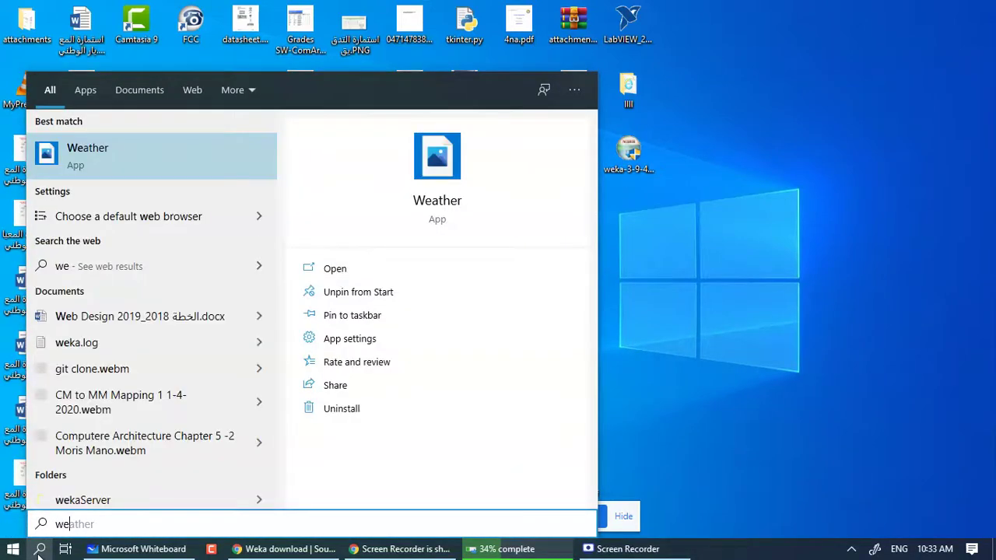
type("k")
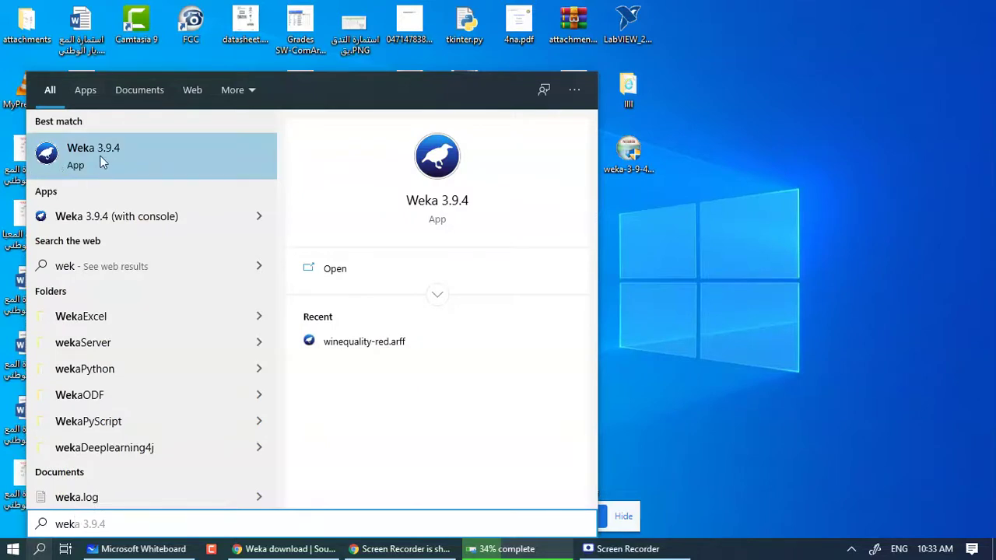
type("a")
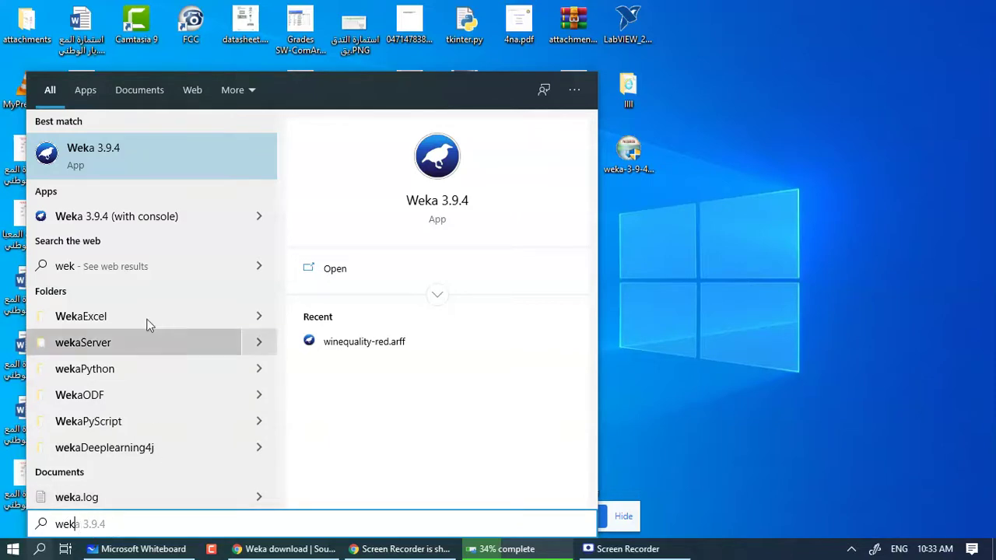
left_click(804, 121)
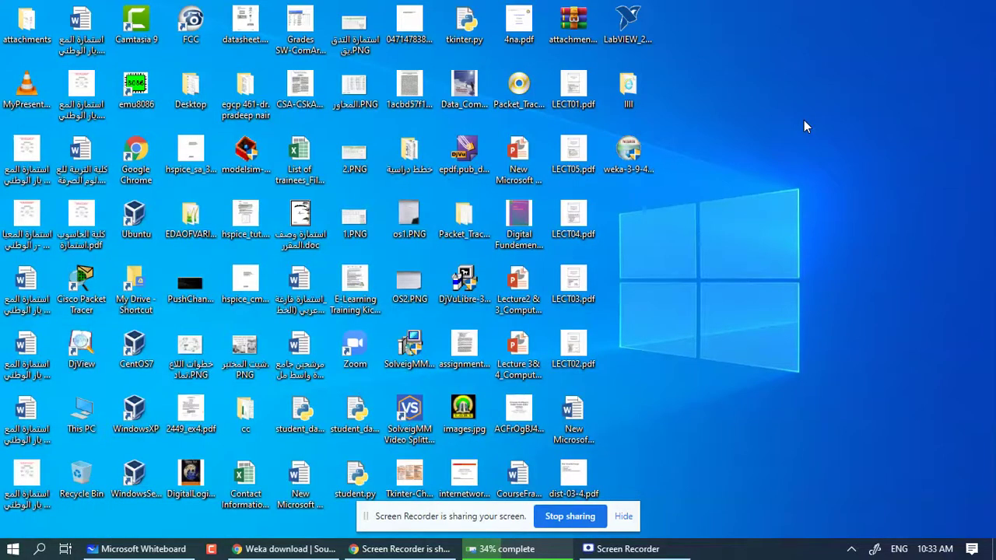
Open the installation folder C:\Program Files\Weka-3-9-4 in File Explorer
key("super+e")
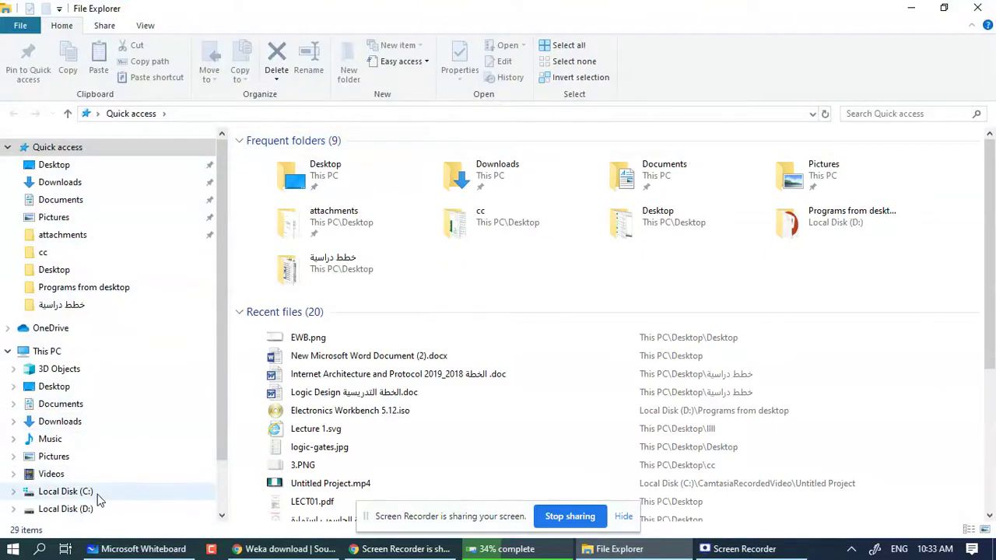
left_click(66, 492)
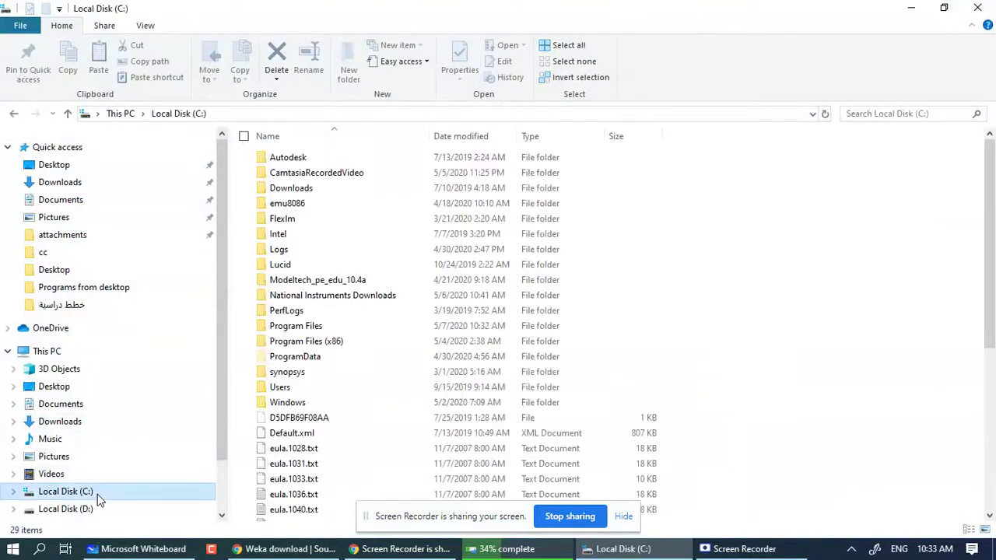
double_click(374, 326)
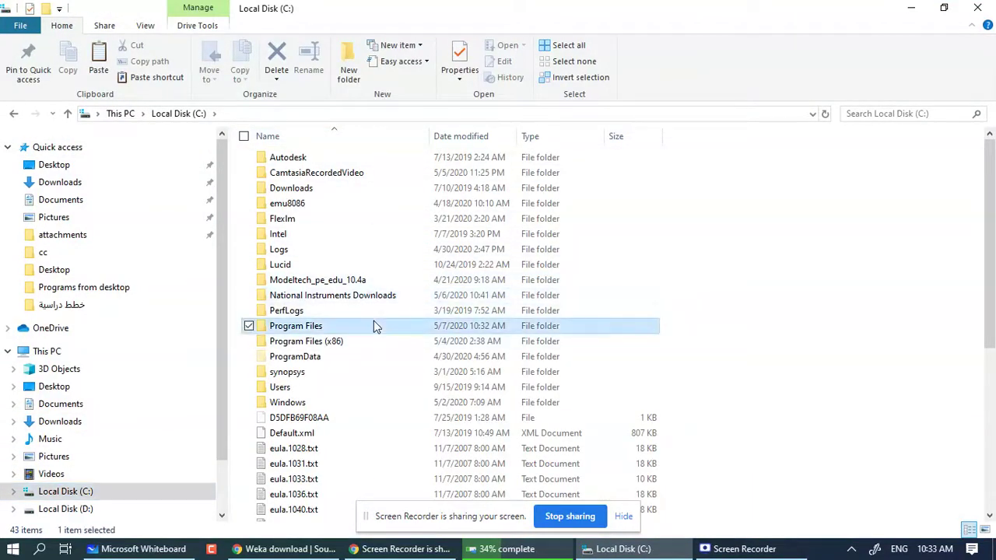
left_click(373, 265)
scroll(373, 265, "down", 8)
left_click(337, 299)
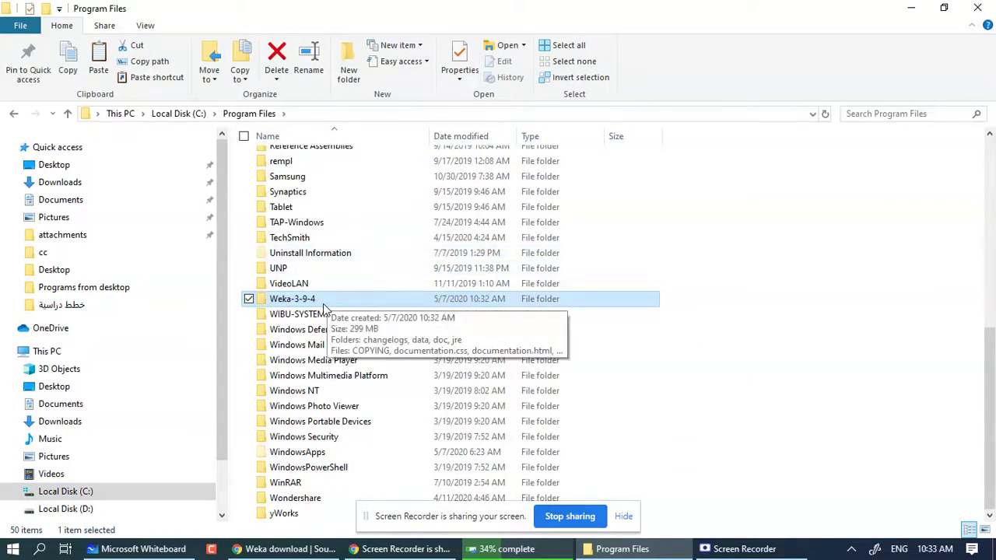
double_click(326, 302)
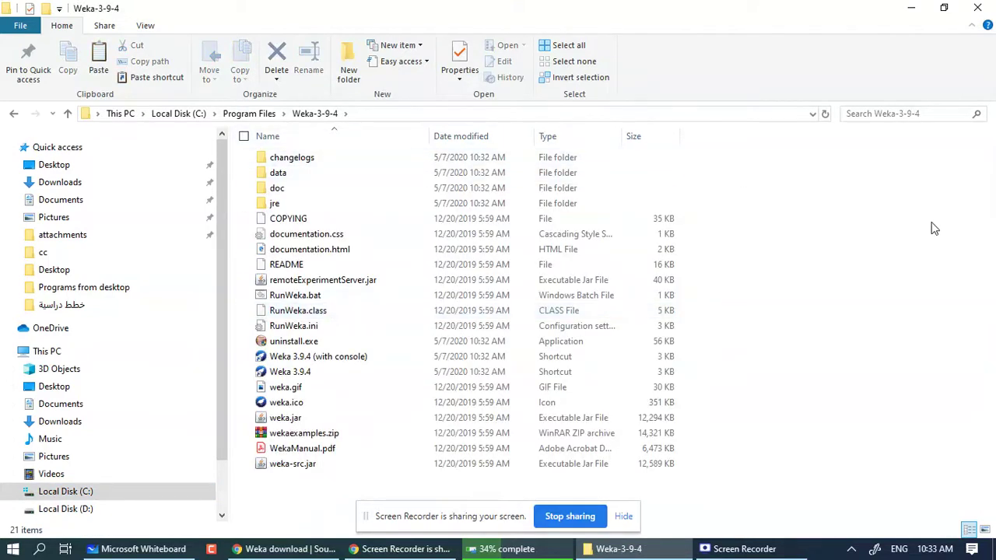
Sort the Weka-3-9-4 folder by type in ascending order and select uninstall.exe
left_click(594, 136)
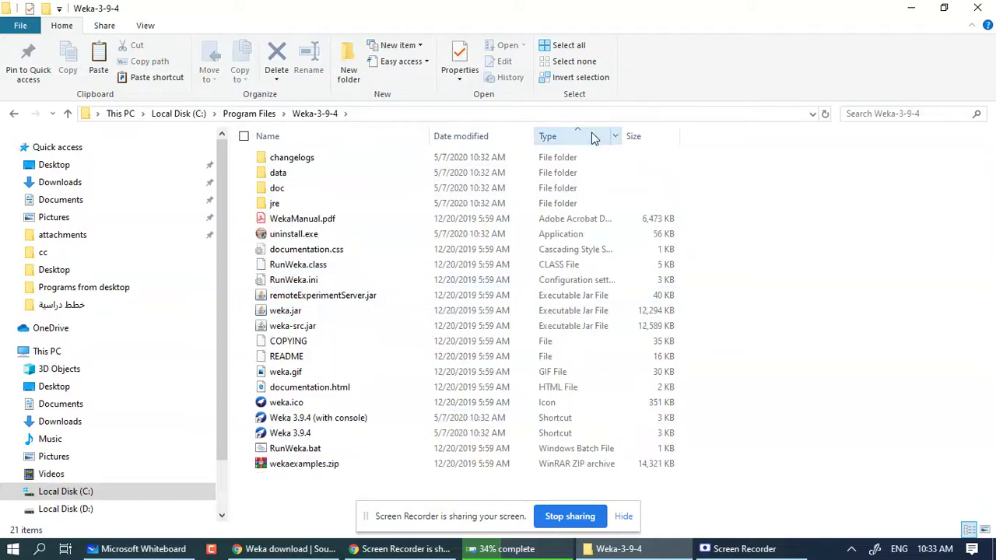
left_click(591, 138)
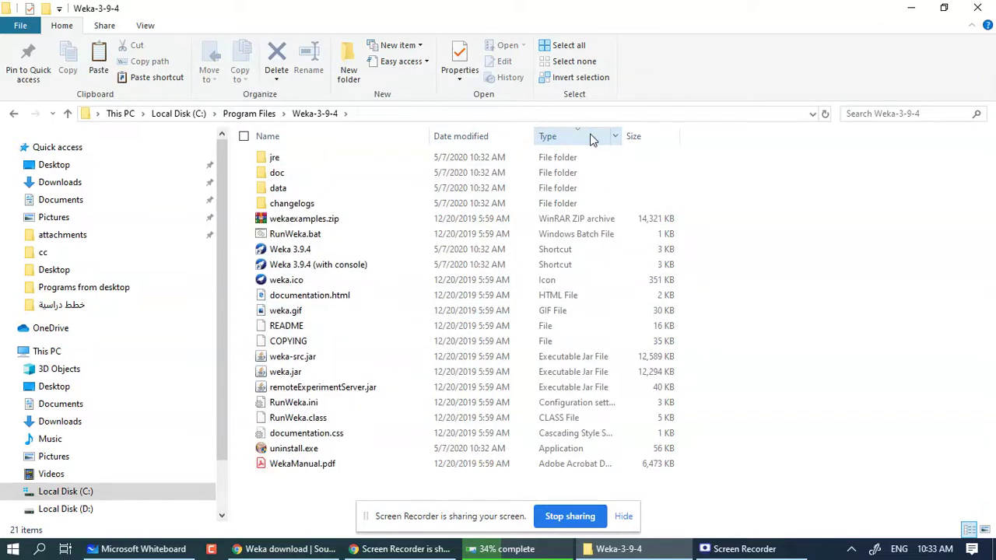
left_click(590, 138)
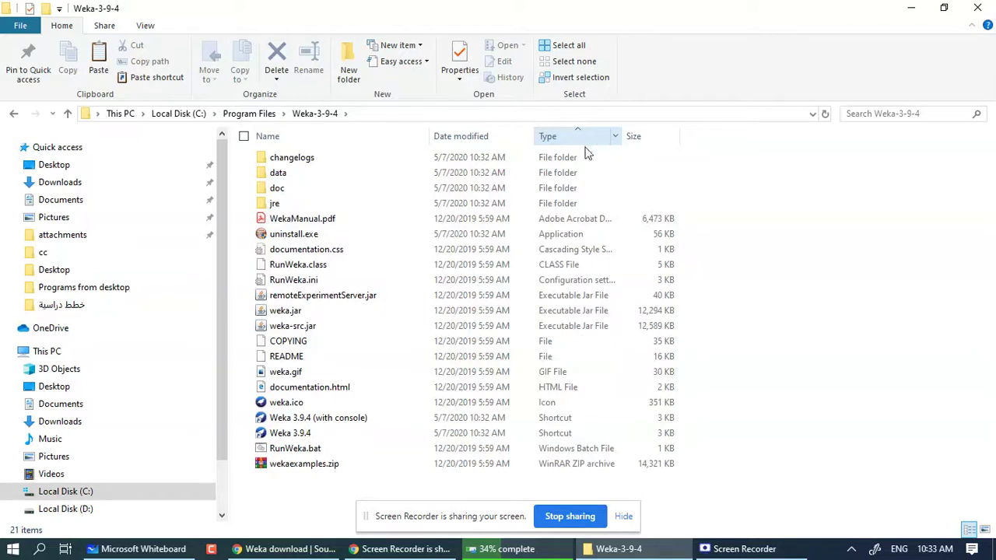
left_click(595, 236)
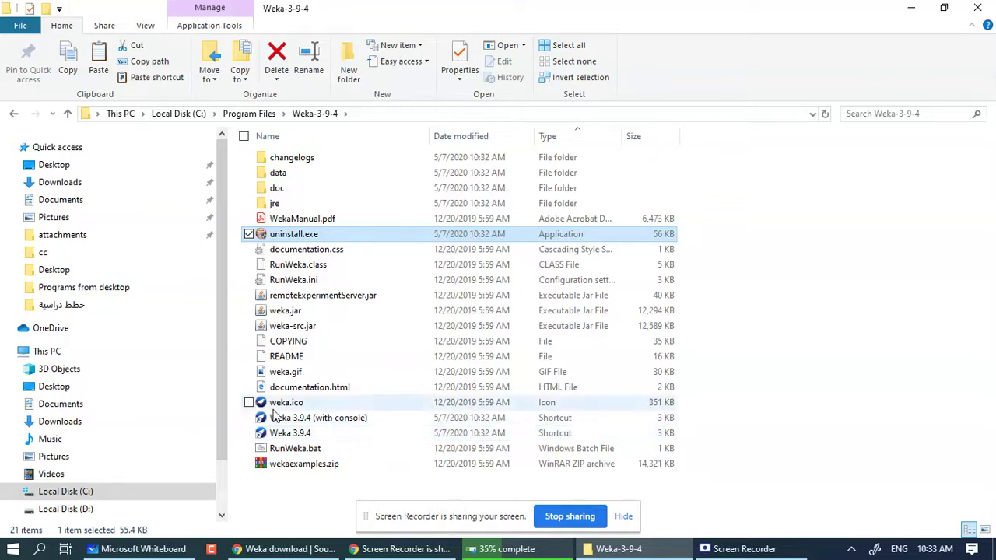
Launch Weka 3.9.4 from its shortcut in the installation folder, without the console, and close the folder window
double_click(308, 438)
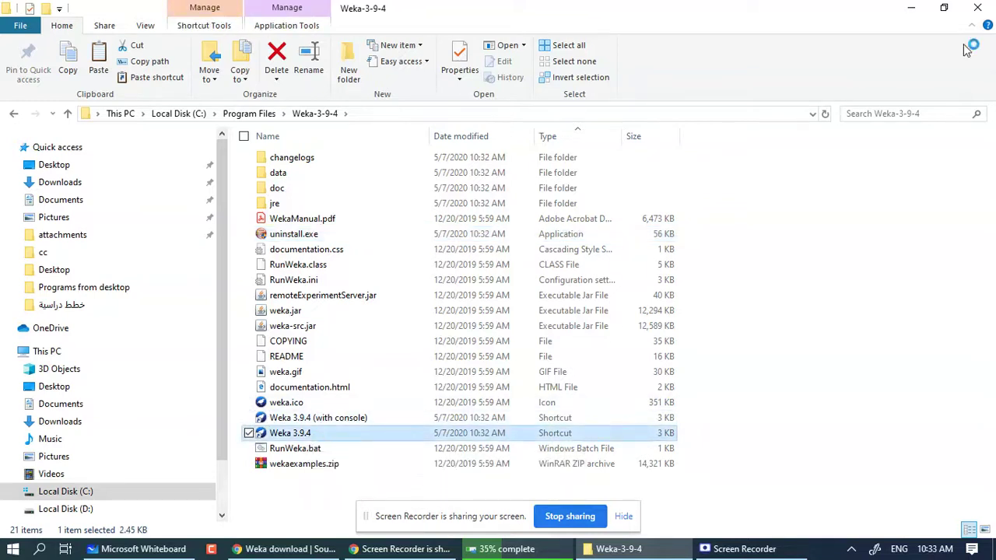
left_click(977, 8)
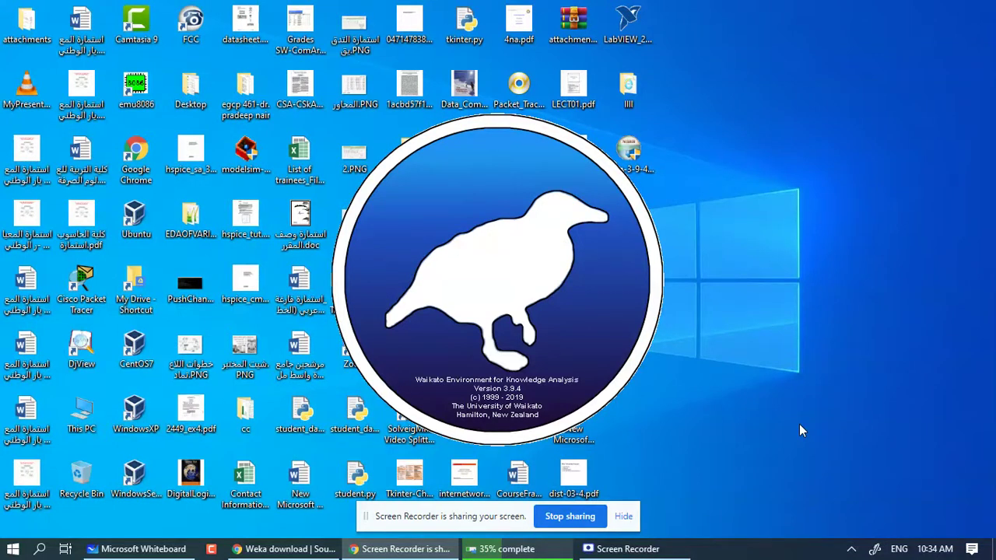
Switch to Chrome, close the Weka wiki, Weka website, SourceForge and Wikipedia pages, and minimize the browser
left_click(249, 549)
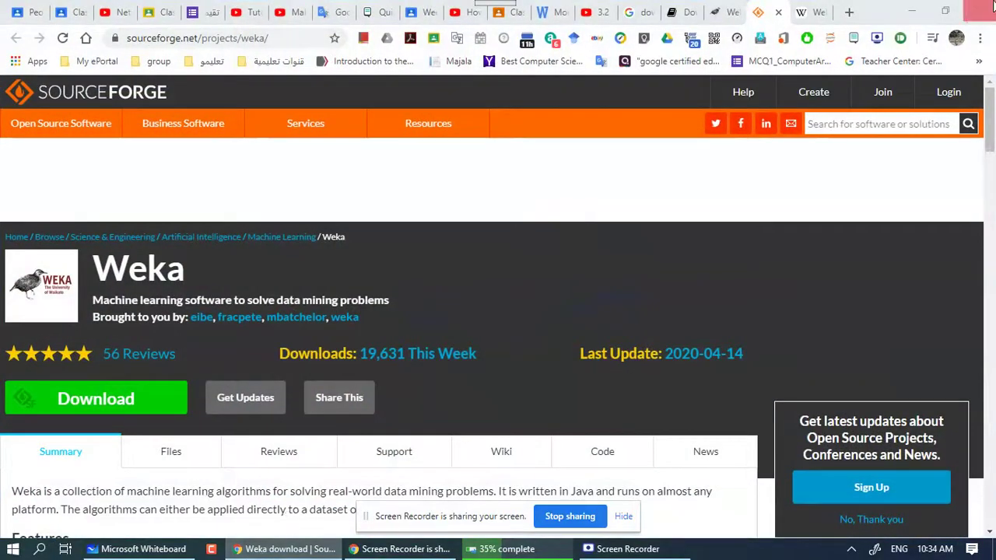
left_click(673, 15)
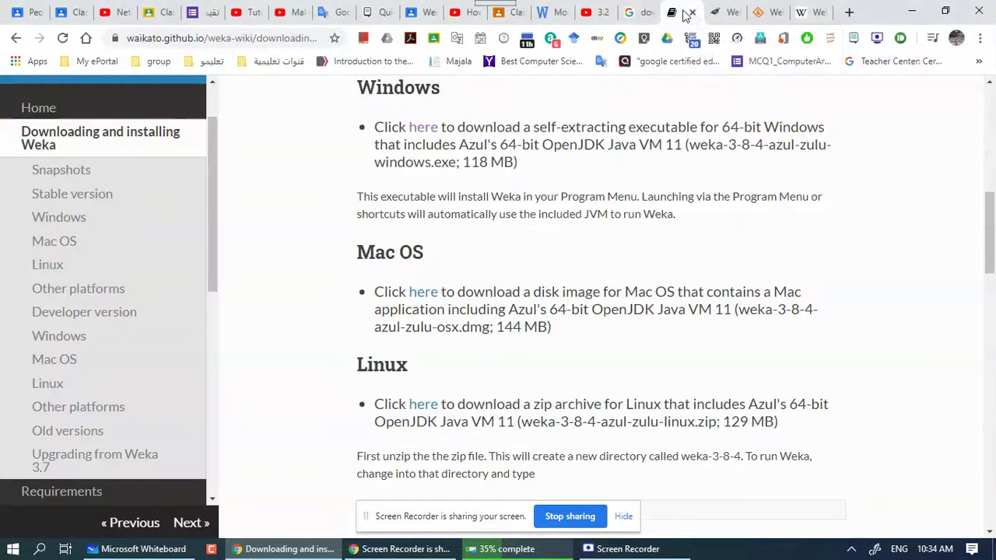
left_click(691, 14)
left_click(693, 15)
left_click(693, 13)
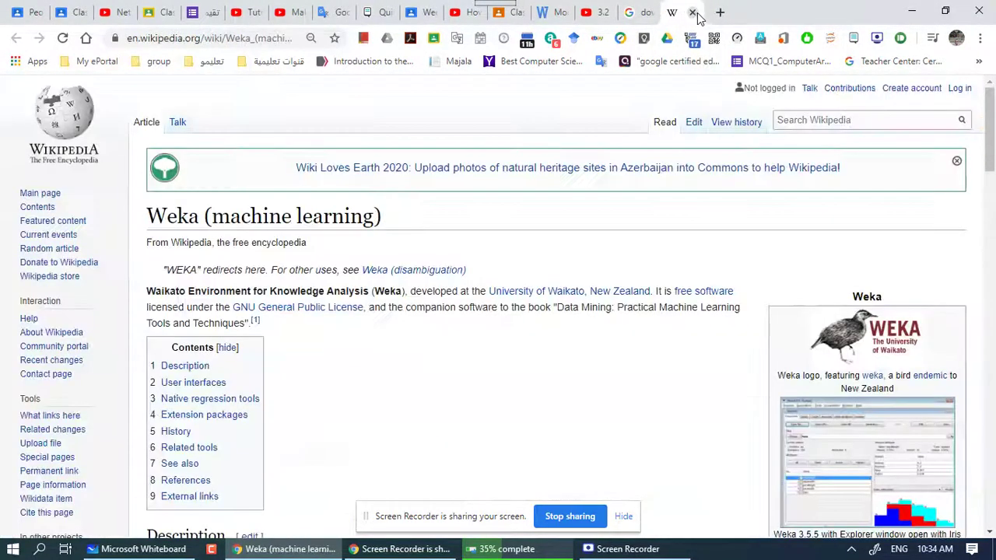
left_click(695, 14)
left_click(916, 6)
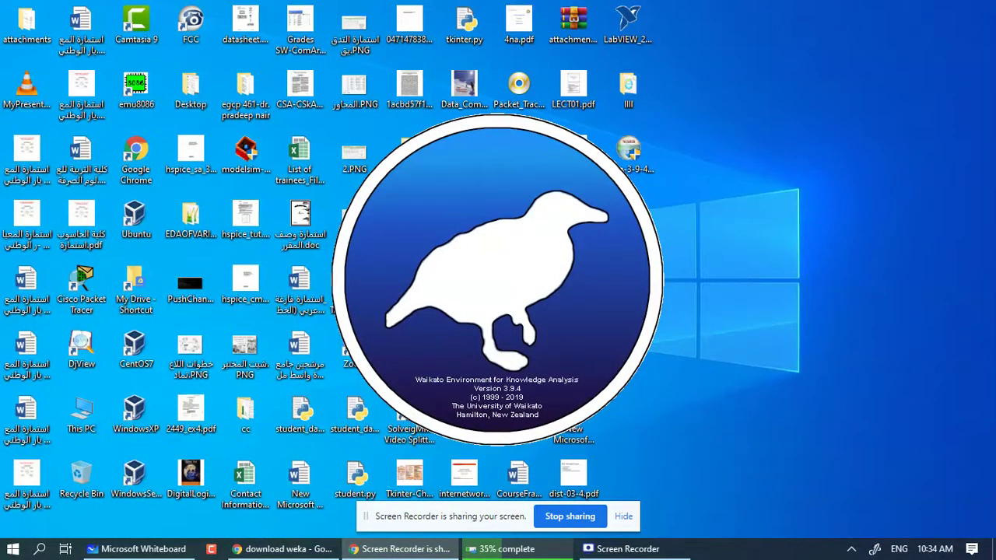
left_click(673, 544)
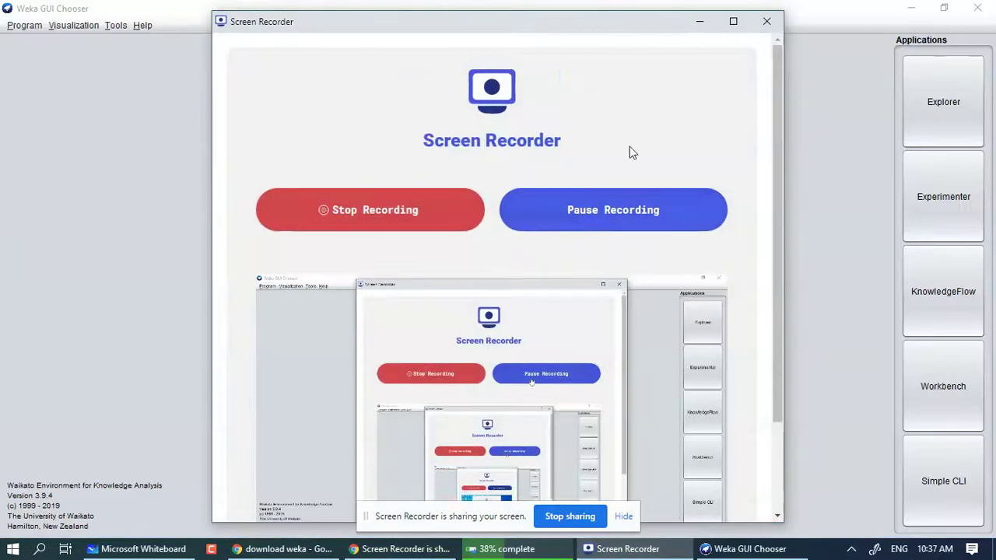
left_click(699, 22)
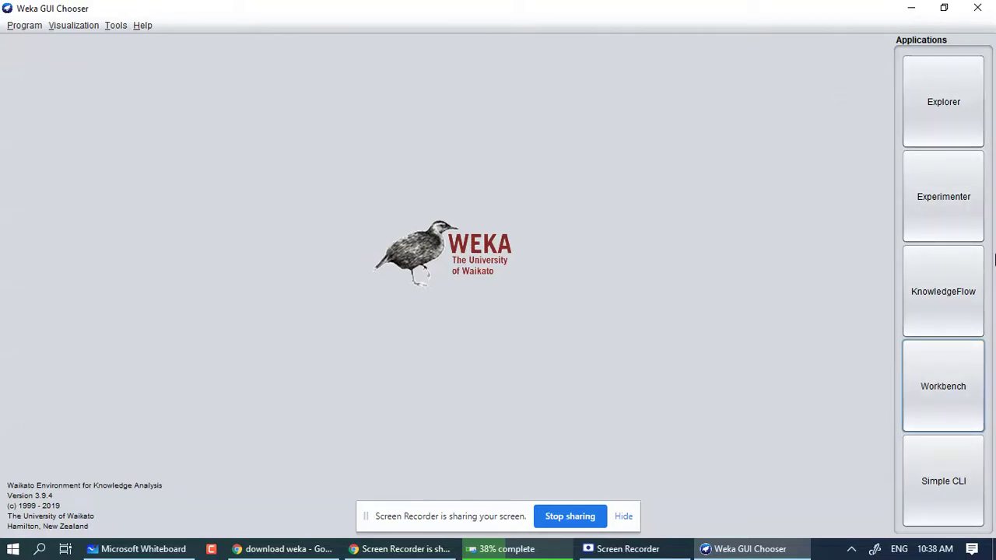
Examine the Program, Visualization and Tools commands of the Weka GUI Chooser without running any of them
left_click(30, 26)
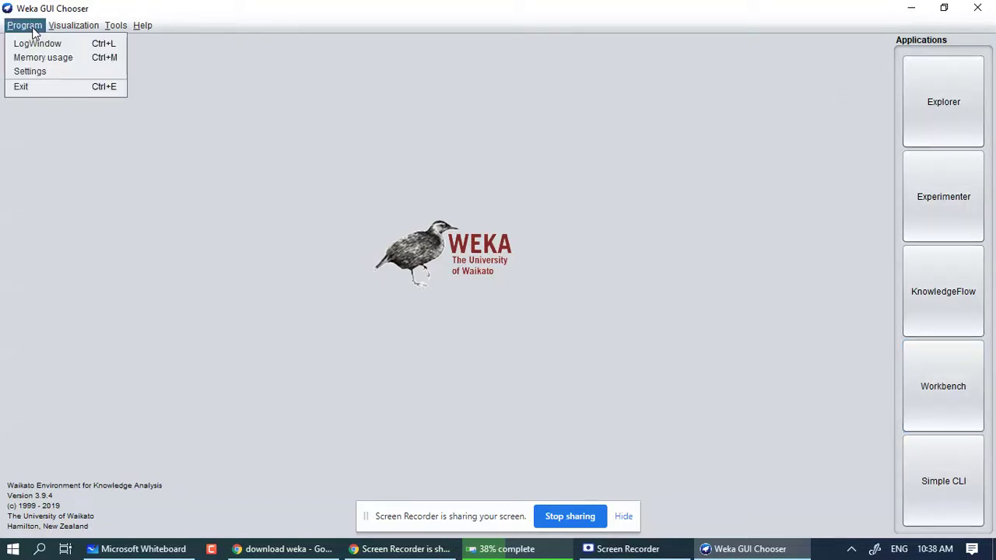
mouse_move(54, 33)
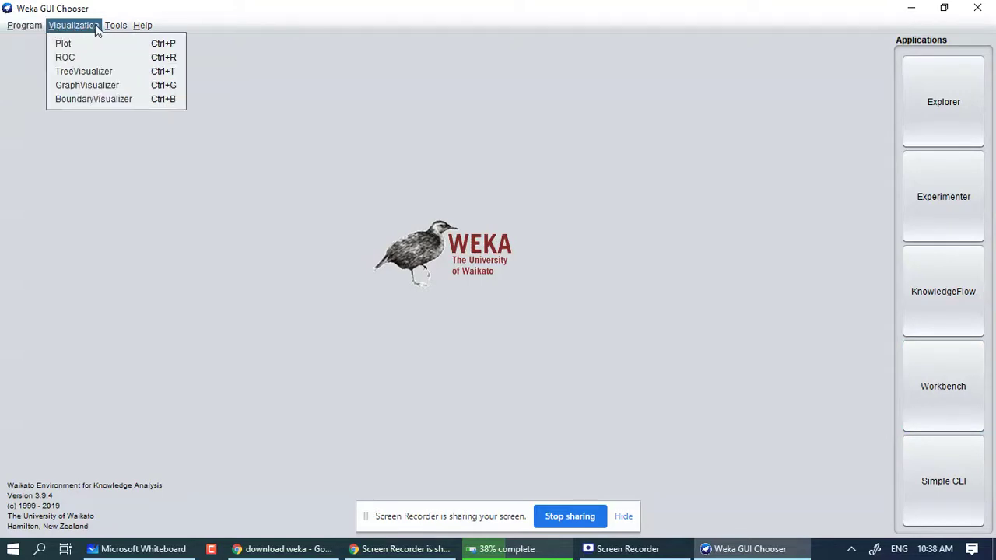
mouse_move(121, 31)
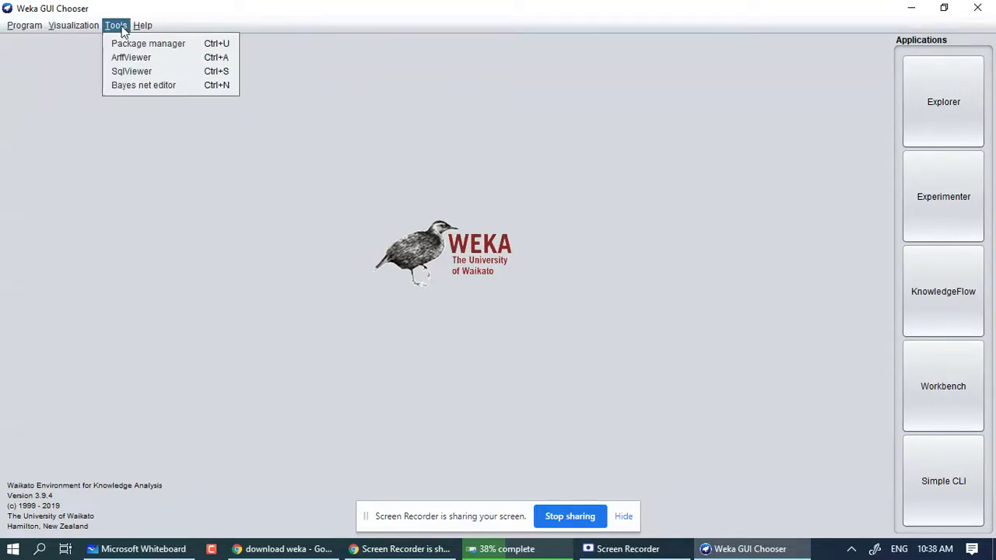
left_click(331, 8)
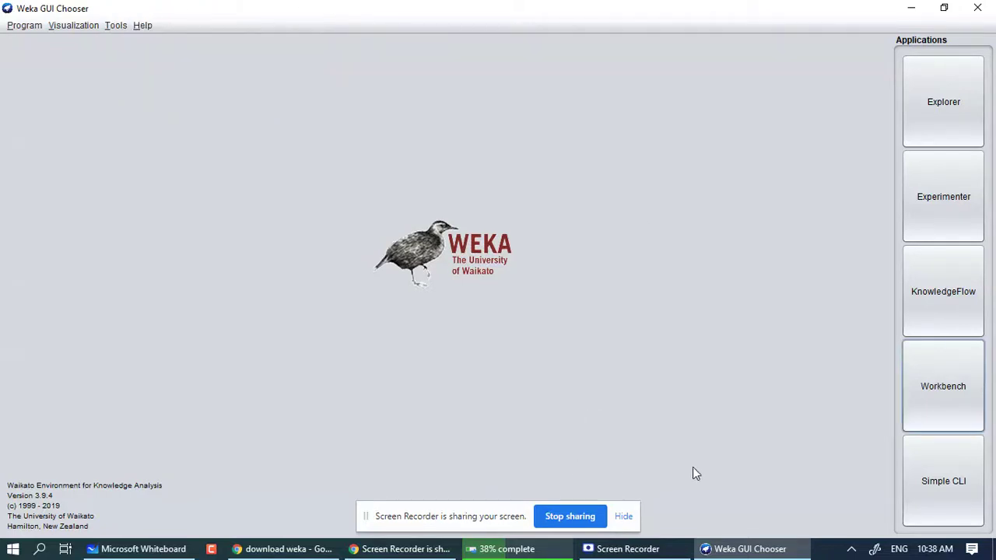
mouse_move(631, 557)
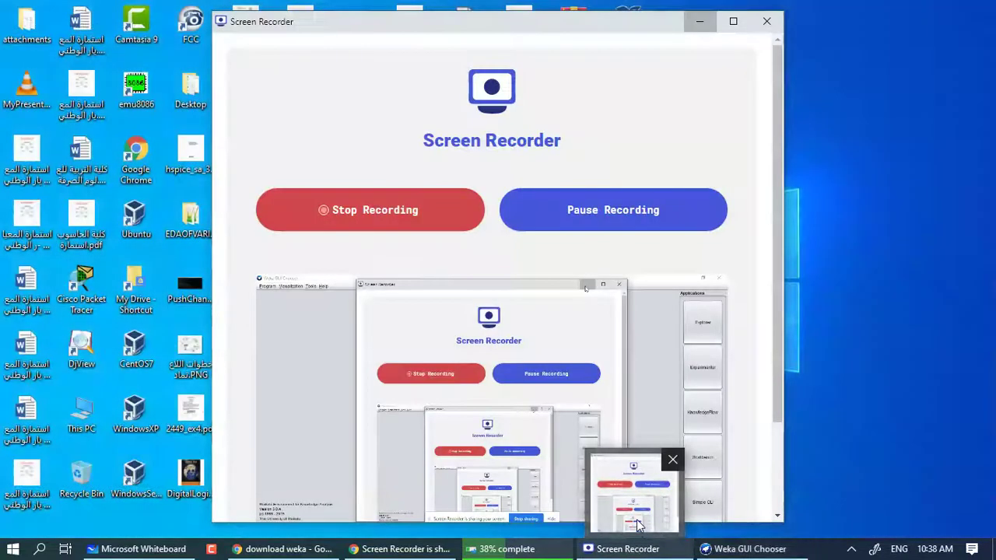
left_click(636, 513)
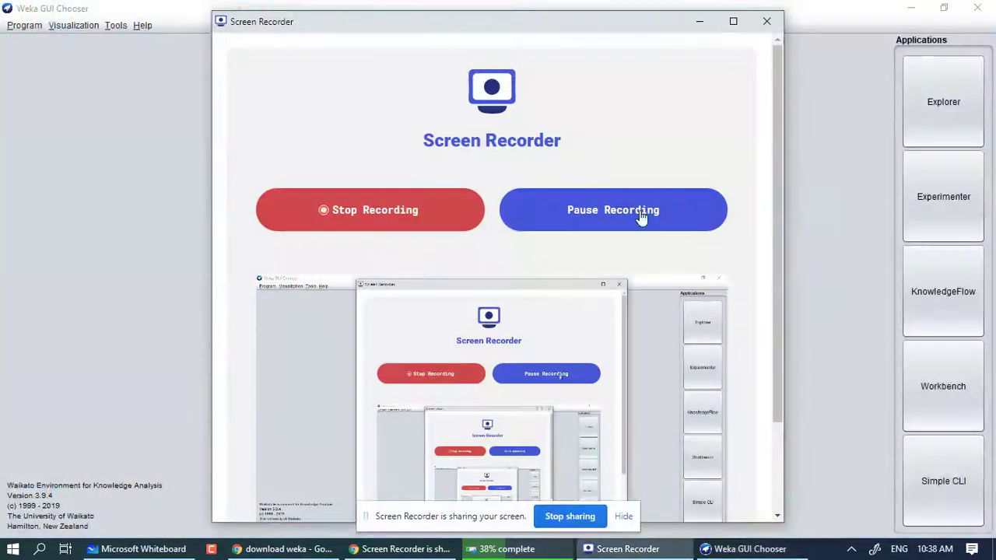